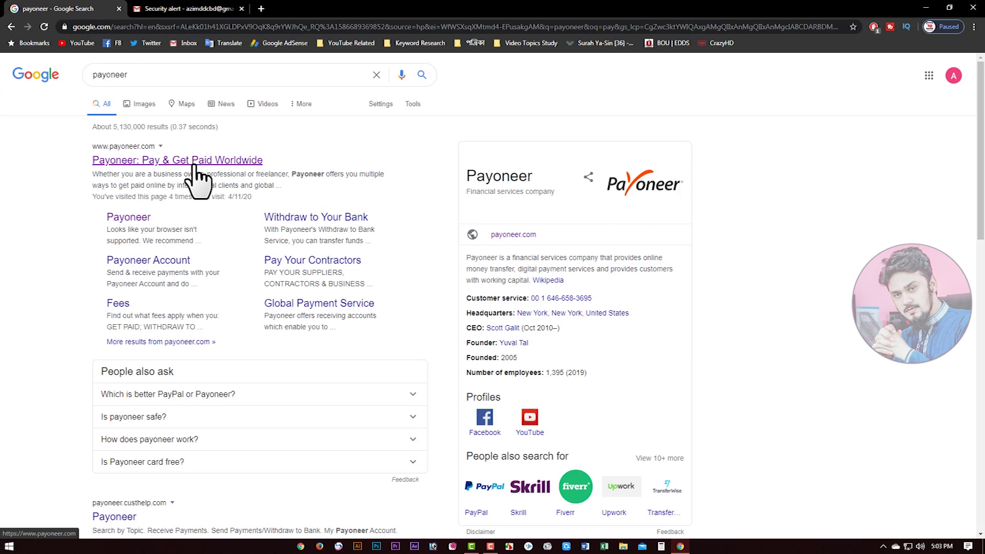
# Go from the Payoneer search result to the sign-in page and follow its 'Sign up!' link.
pyautogui.click(194, 165)
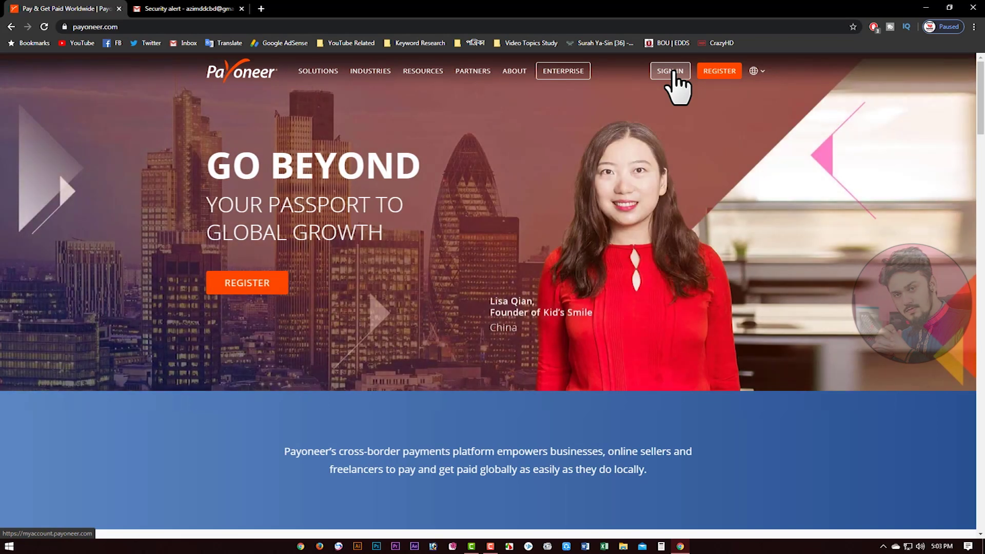
pyautogui.click(671, 71)
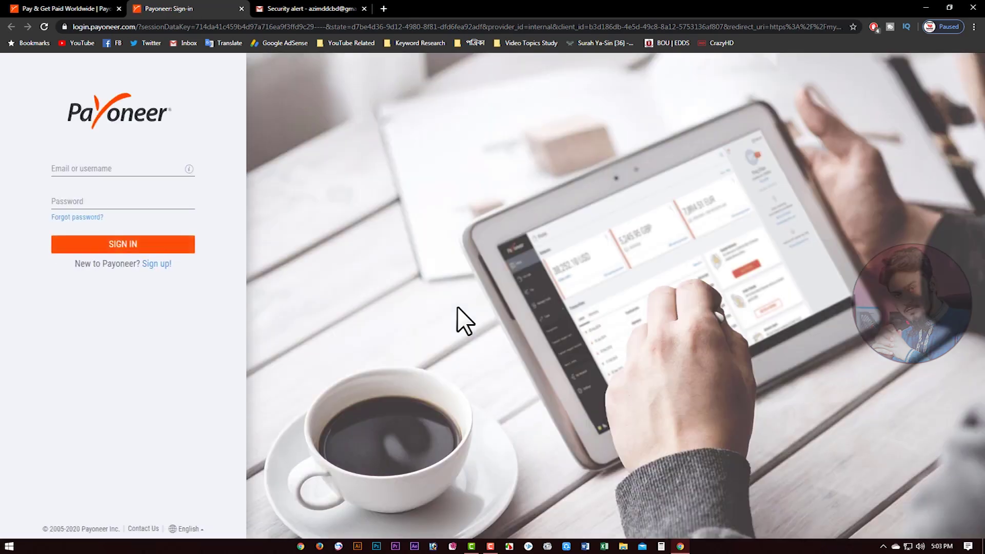
pyautogui.click(157, 266)
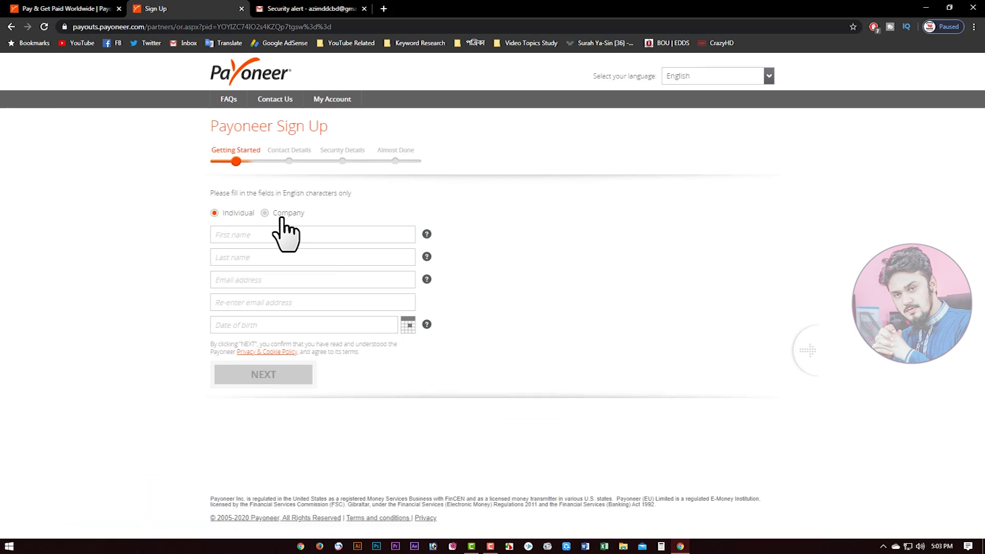
# Enter the applicant's first and last name.
pyautogui.click(306, 235)
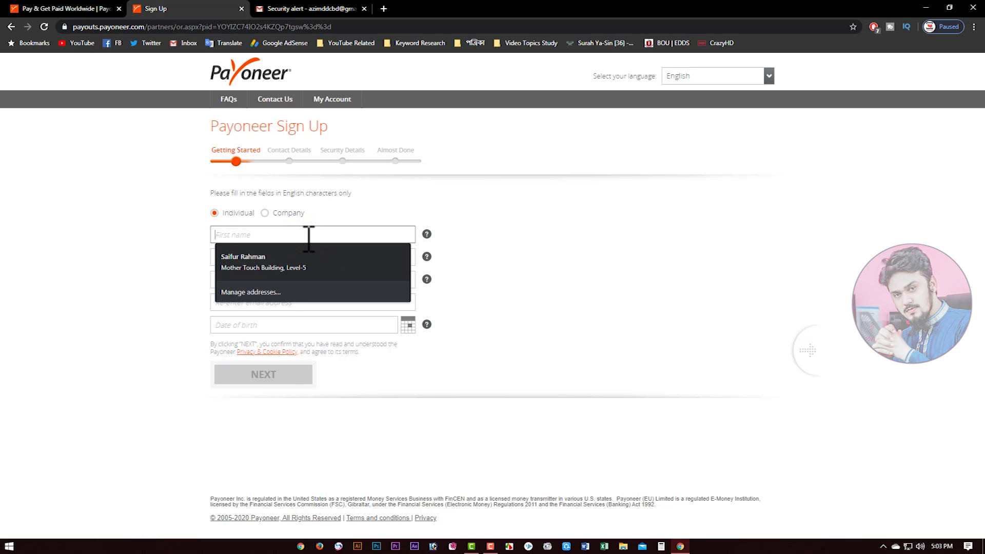
pyautogui.write('sr')
pyautogui.press('Tab')
pyautogui.write('azim')
pyautogui.press('Tab')
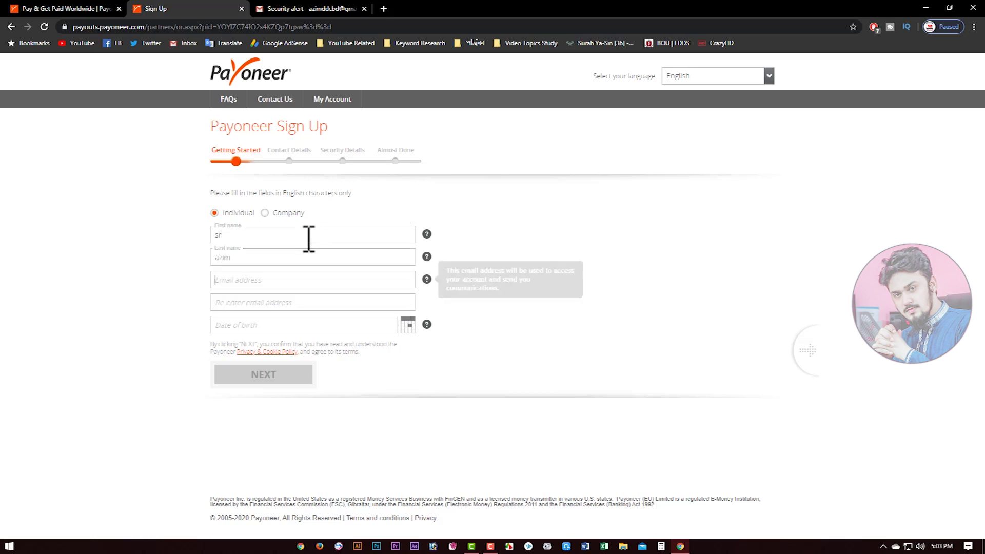
pyautogui.doubleClick(307, 254)
# Fill in the email address, copied from the Gmail account, and confirm it.
pyautogui.click(303, 282)
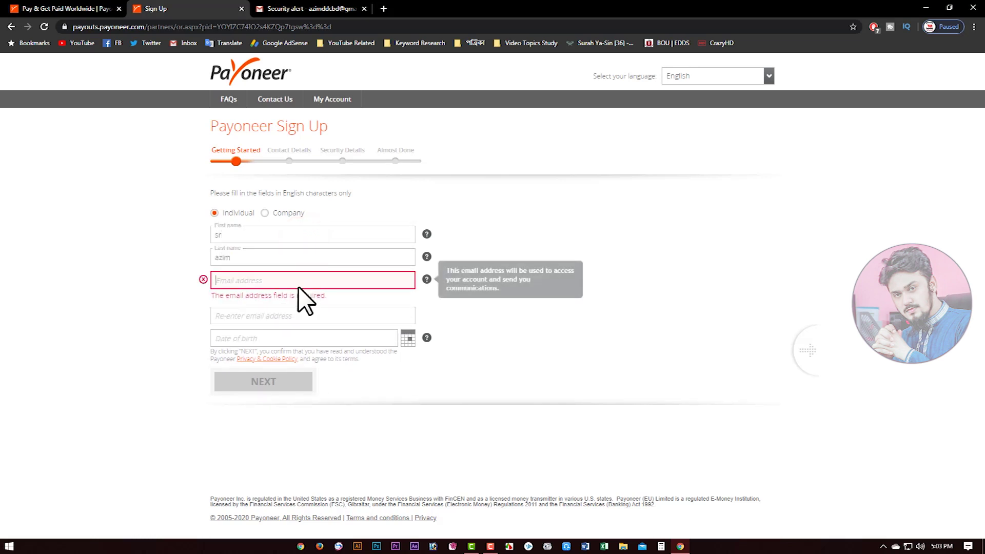
pyautogui.click(329, 9)
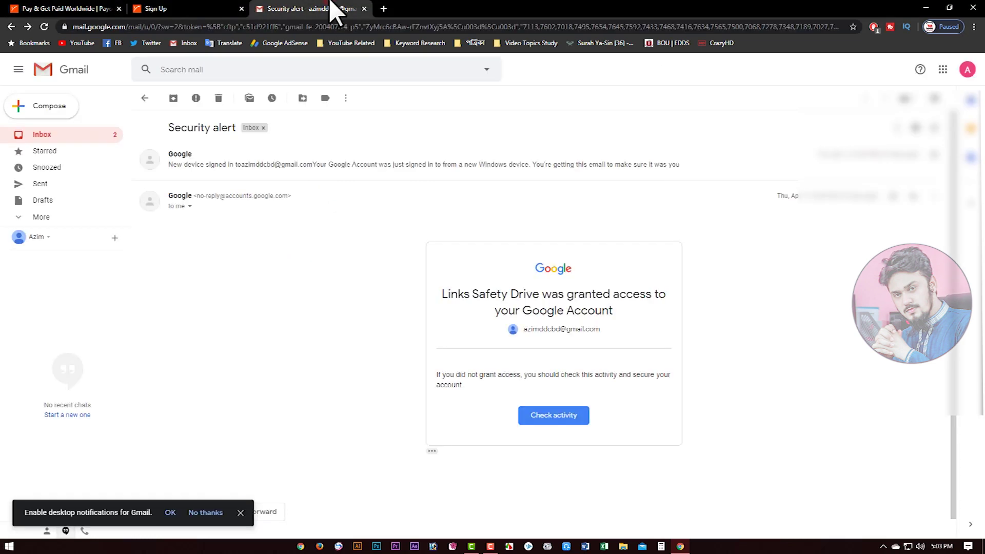
pyautogui.click(967, 69)
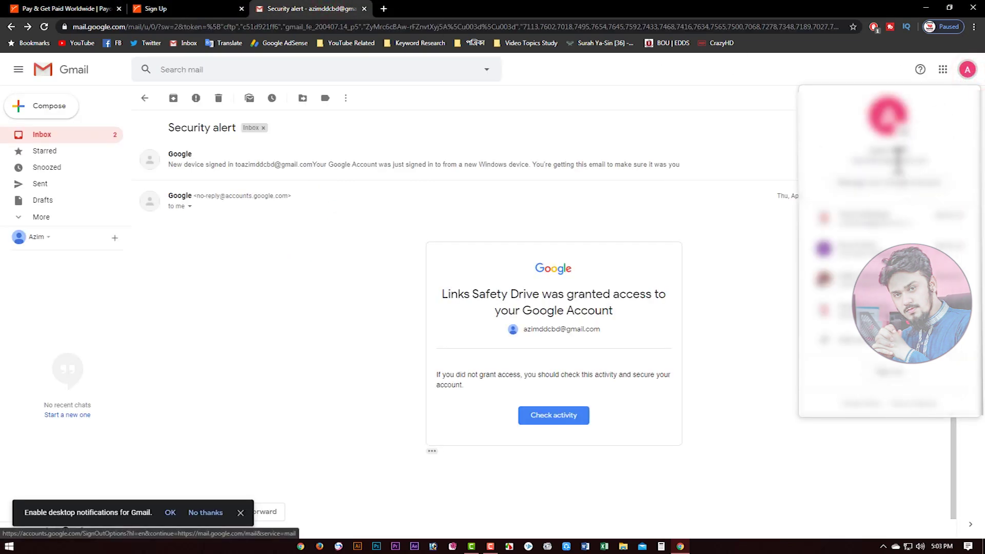
pyautogui.click(200, 9)
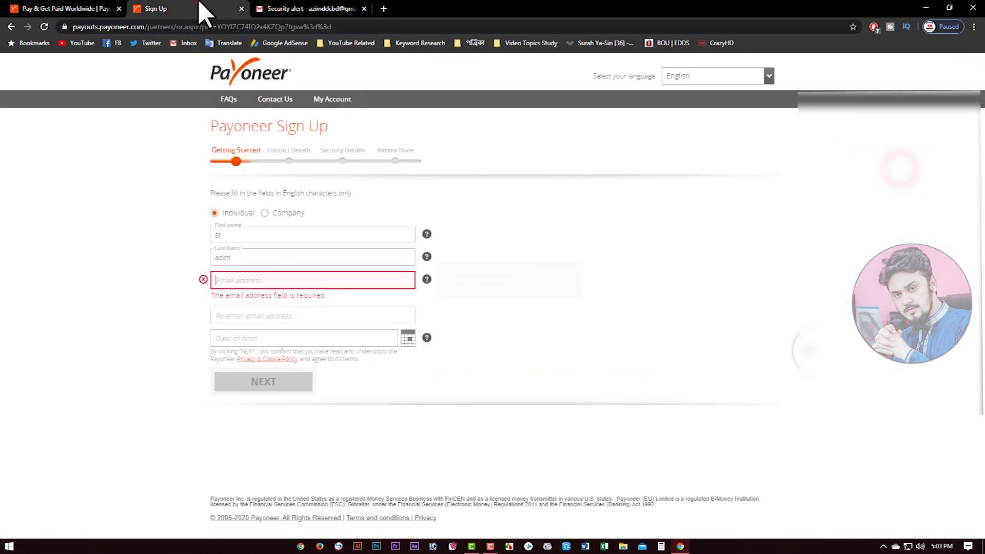
pyautogui.hotkey('ctrl', 'v')
pyautogui.press('Tab')
pyautogui.click(267, 299)
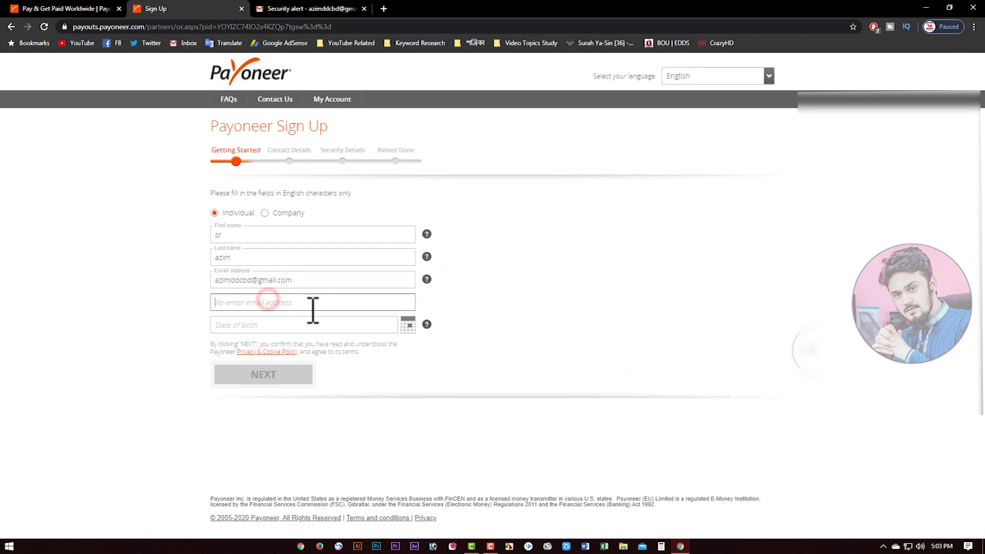
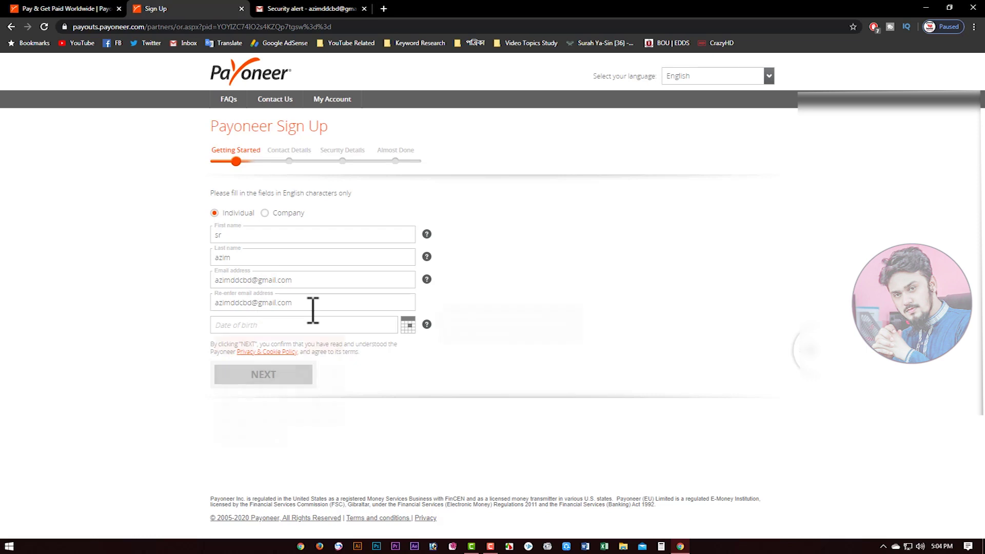
pyautogui.press('Tab')
pyautogui.click(302, 345)
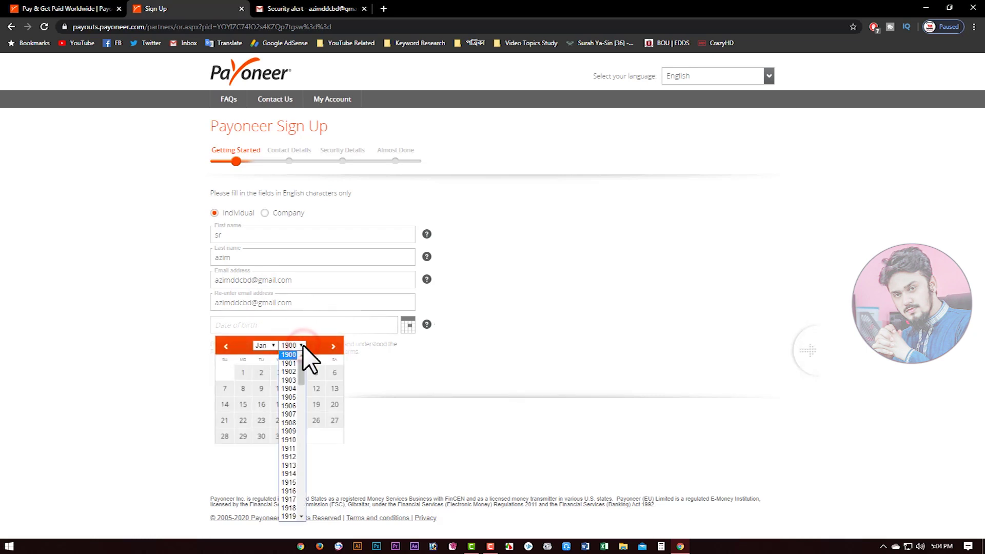
pyautogui.write('1992')
pyautogui.press('Return')
pyautogui.click(275, 345)
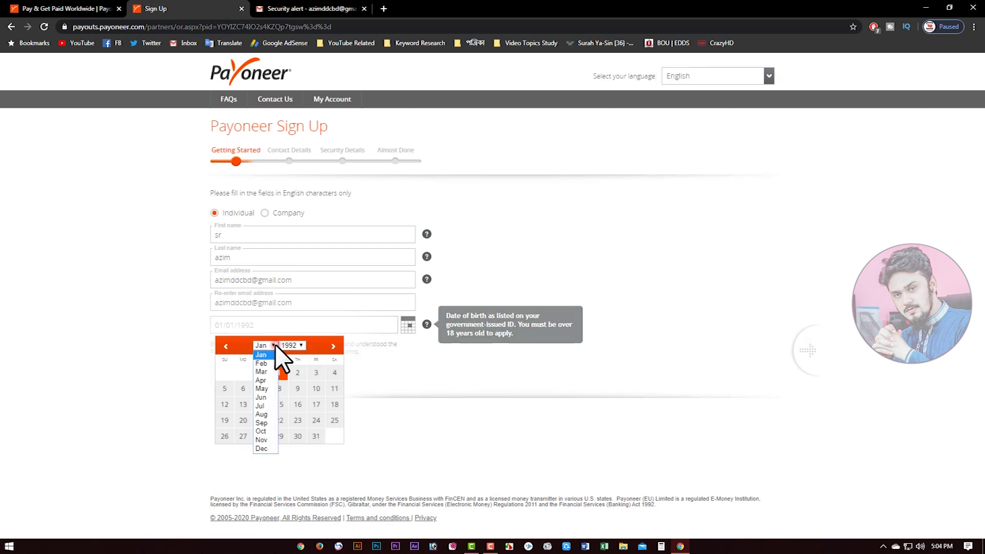
pyautogui.press('Down')
pyautogui.press('Down')
pyautogui.press('Down')
pyautogui.press('Down')
pyautogui.press('Down')
pyautogui.press('Down')
pyautogui.press('Down')
pyautogui.press('Down')
pyautogui.press('Down')
pyautogui.press('Down')
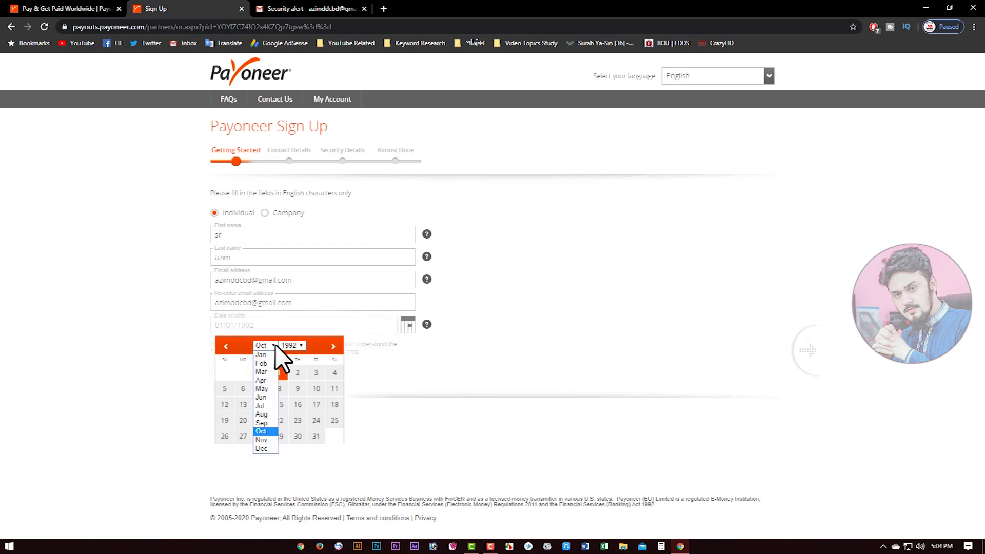
pyautogui.press('Return')
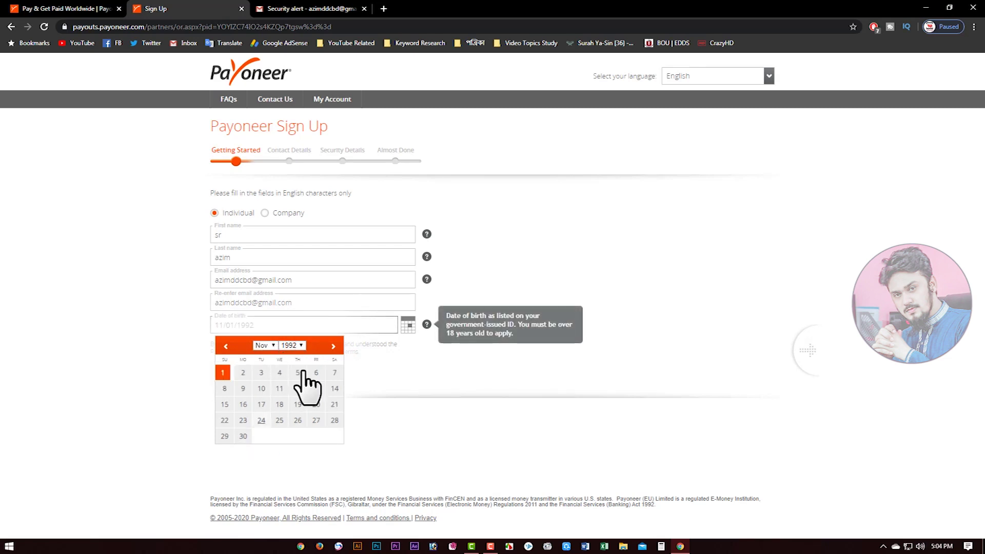
pyautogui.click(300, 374)
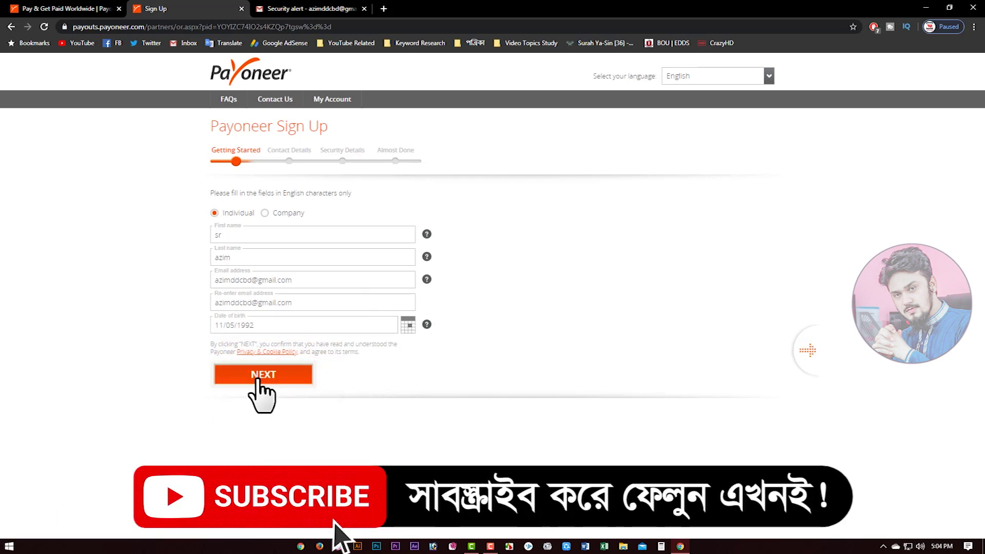
pyautogui.click(257, 377)
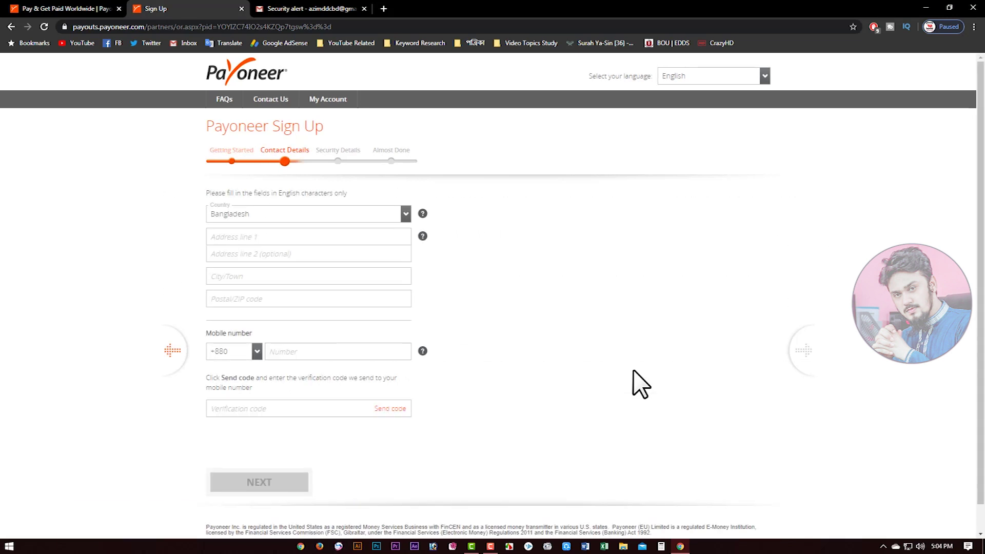
# Keep Bangladesh as the country and enter both residential address lines.
pyautogui.click(316, 216)
pyautogui.click(315, 217)
pyautogui.click(307, 233)
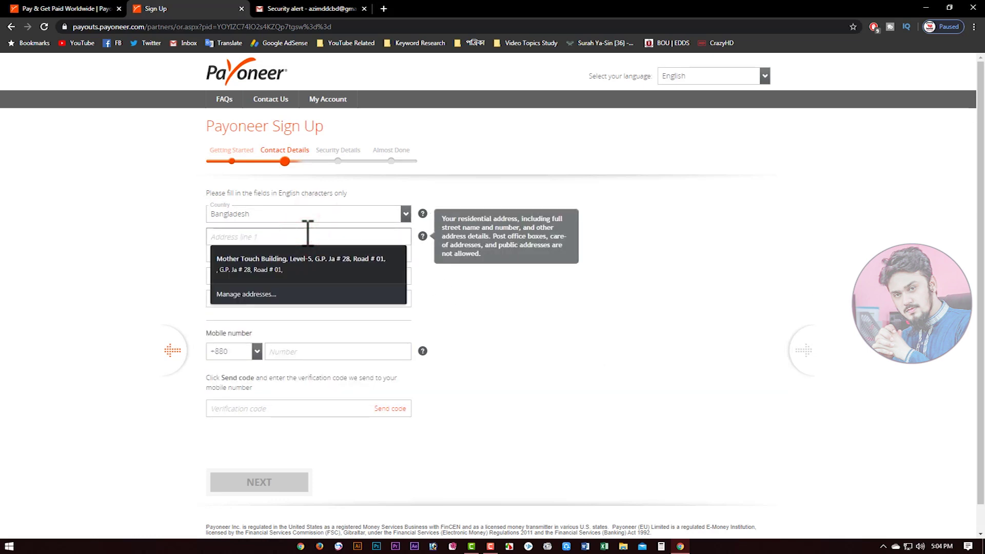
pyautogui.click(622, 362)
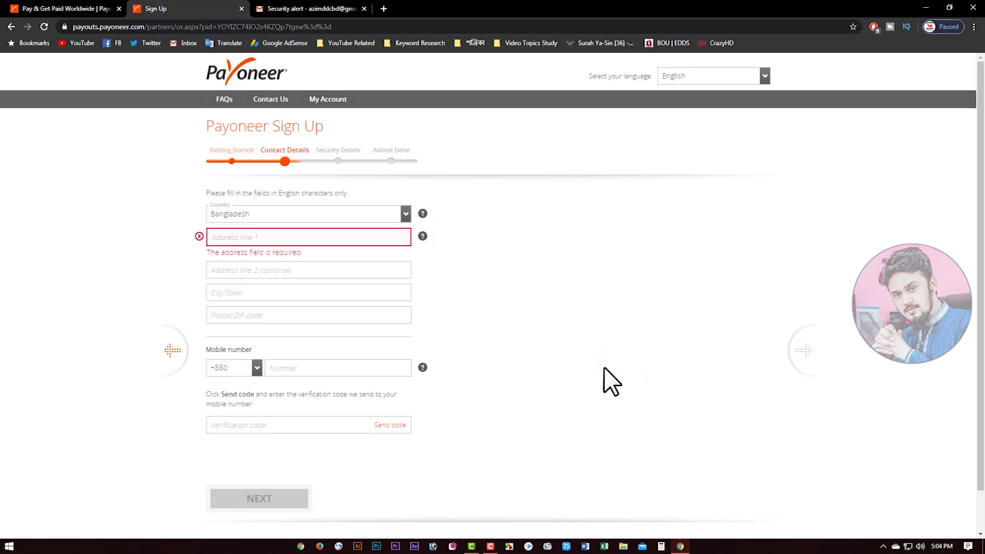
pyautogui.click(286, 237)
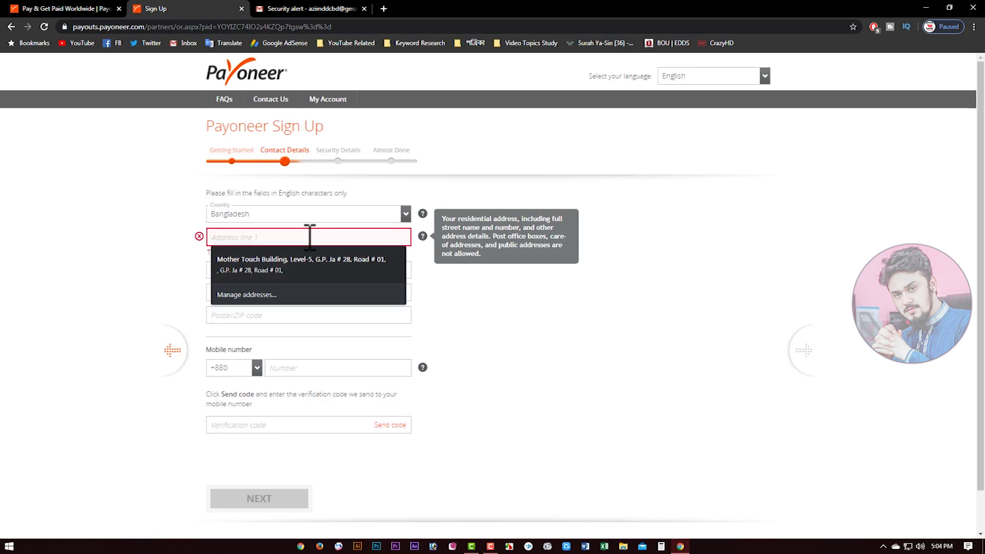
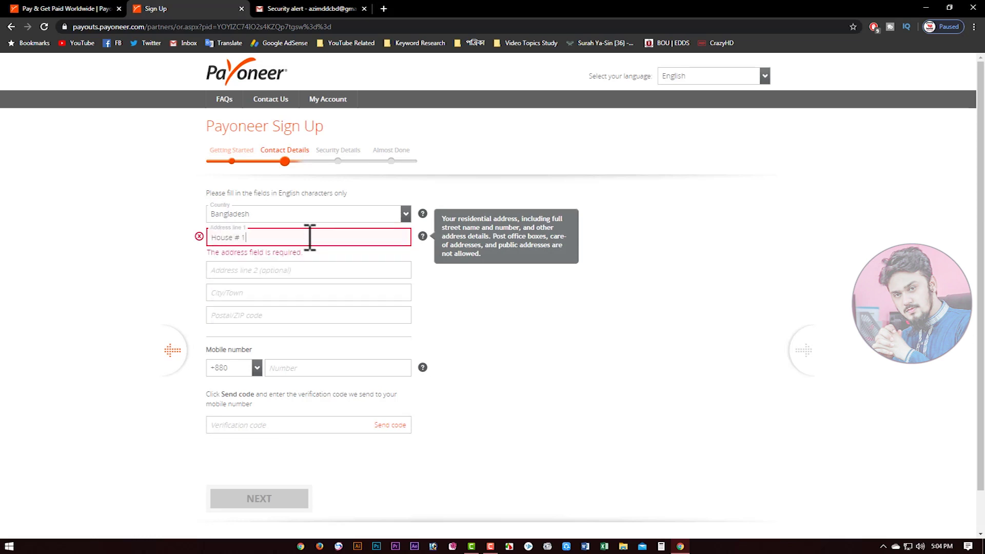
pyautogui.press('Tab')
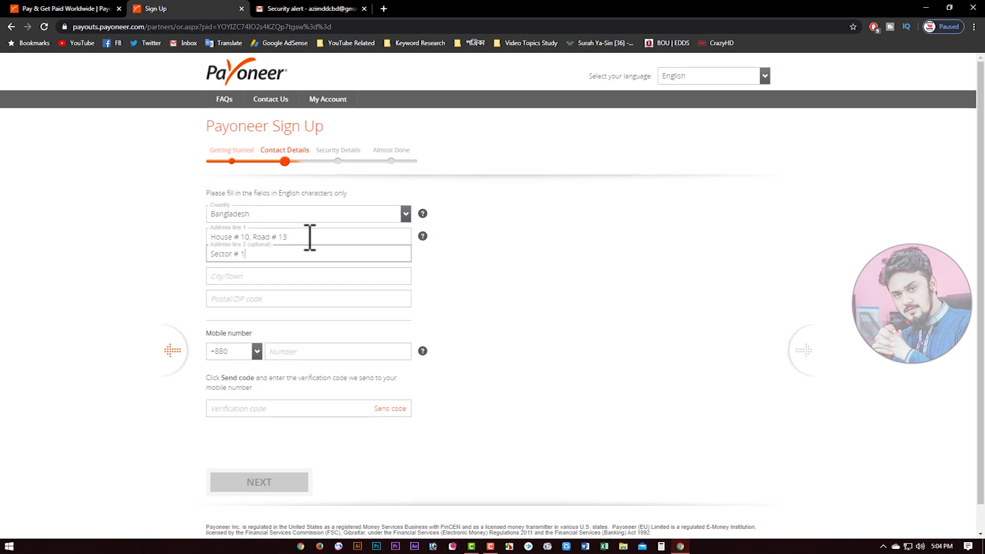
# Enter the city and postal code, removing an accidentally added country name from the city.
pyautogui.press('Tab')
pyautogui.write('Dhaka')
pyautogui.press('Tab')
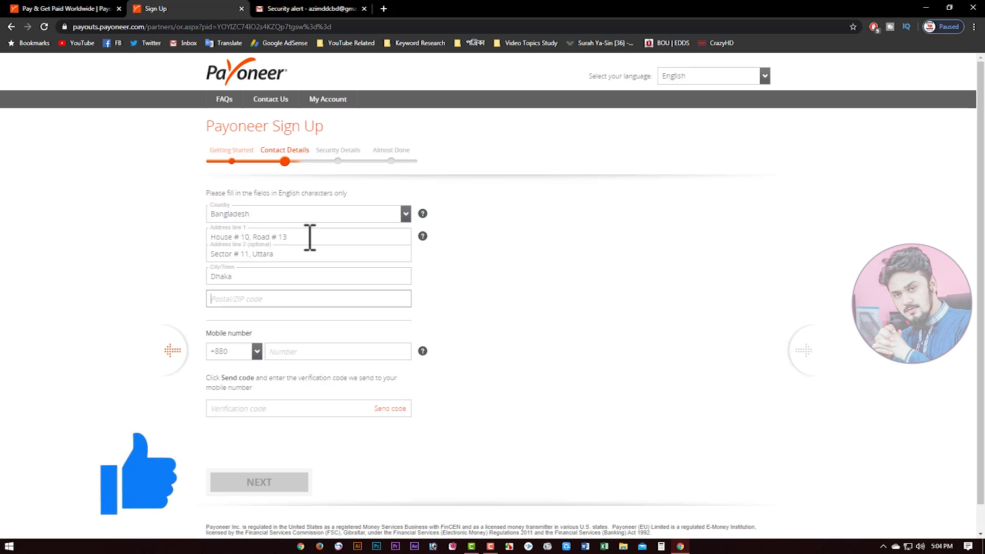
pyautogui.write('1230')
pyautogui.press('Tab')
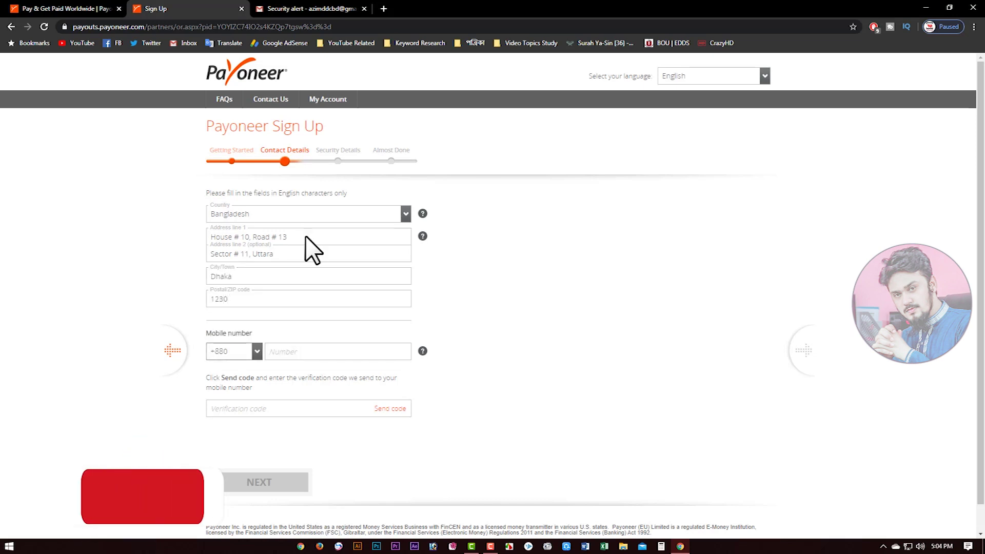
pyautogui.click(277, 275)
pyautogui.write(', B')
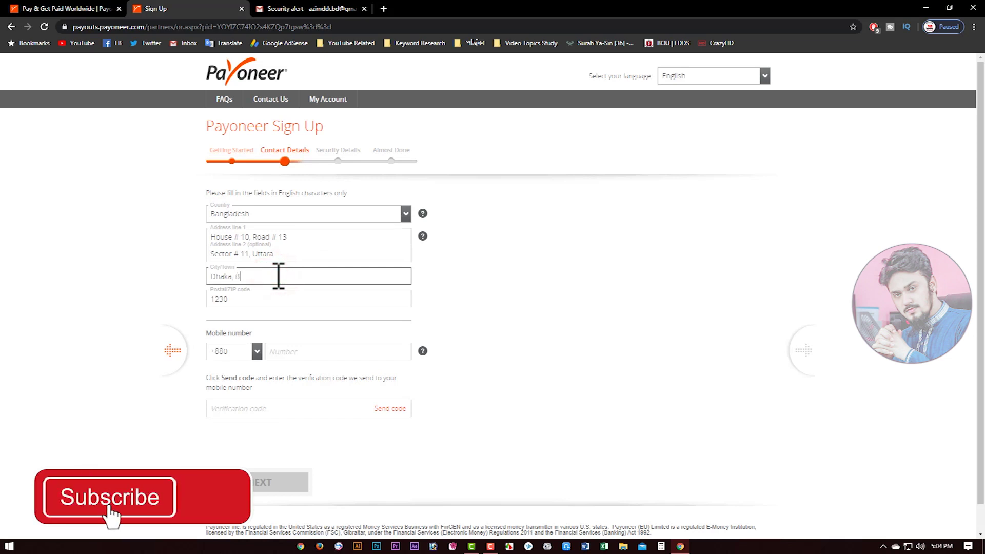
pyautogui.write('anglades')
pyautogui.press('Tab')
pyautogui.click(276, 275)
pyautogui.press('BackSpace')
pyautogui.press('BackSpace')
pyautogui.press('BackSpace')
pyautogui.press('BackSpace')
pyautogui.press('BackSpace')
pyautogui.press('BackSpace')
pyautogui.press('BackSpace')
pyautogui.press('BackSpace')
pyautogui.press('BackSpace')
pyautogui.press('BackSpace')
pyautogui.press('BackSpace')
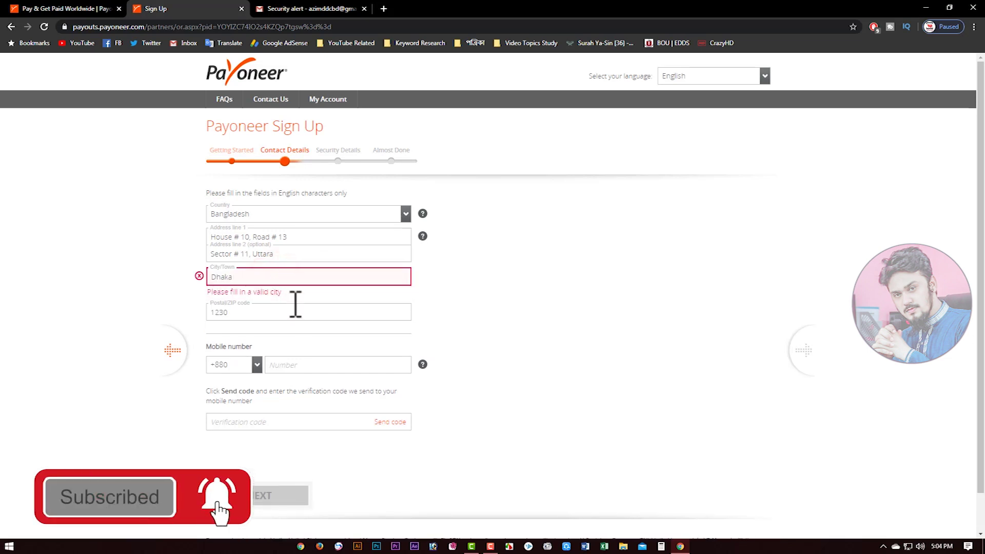
pyautogui.press('Tab')
# Keep +880 as the phone country code and begin the mobile number.
pyautogui.click(268, 303)
pyautogui.click(250, 352)
pyautogui.click(170, 351)
pyautogui.click(171, 351)
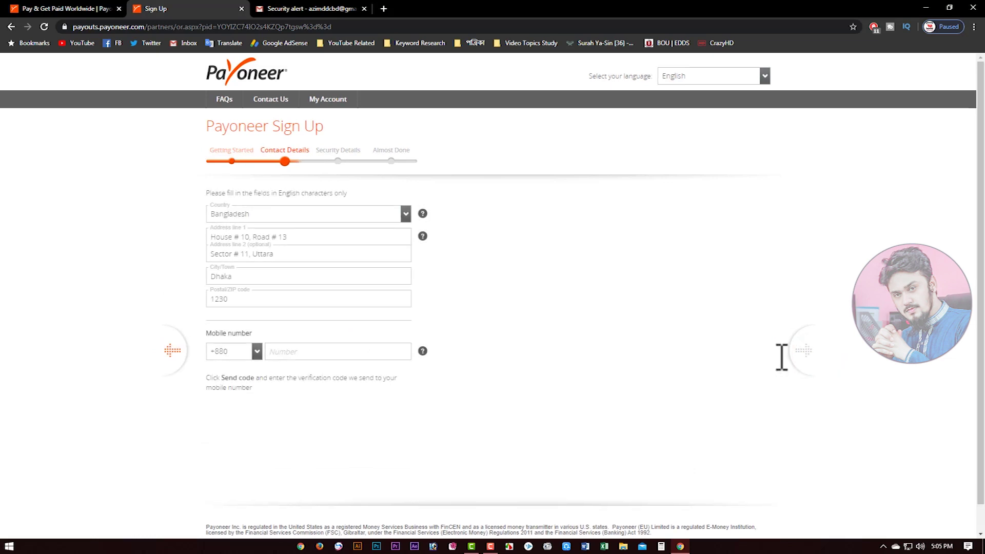
pyautogui.click(303, 352)
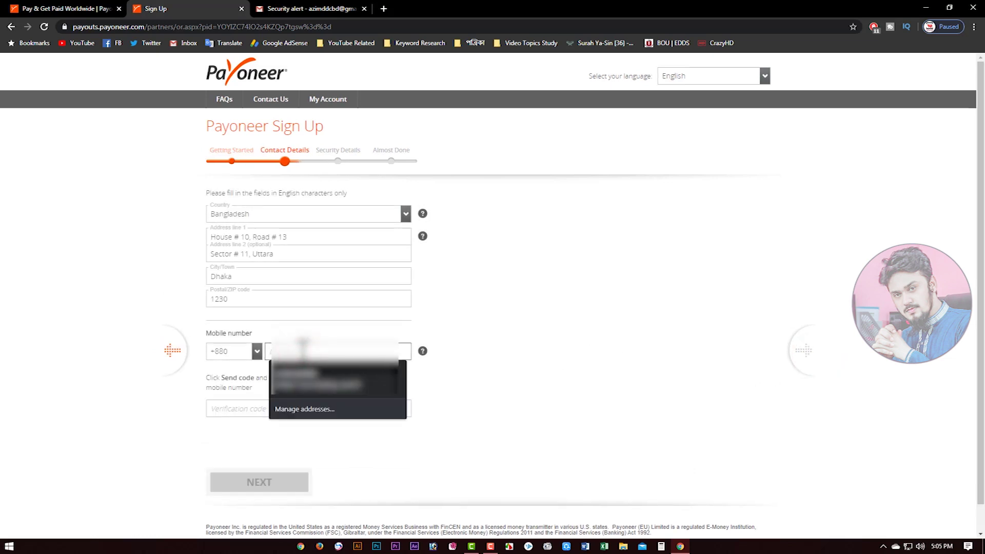
pyautogui.write('0')
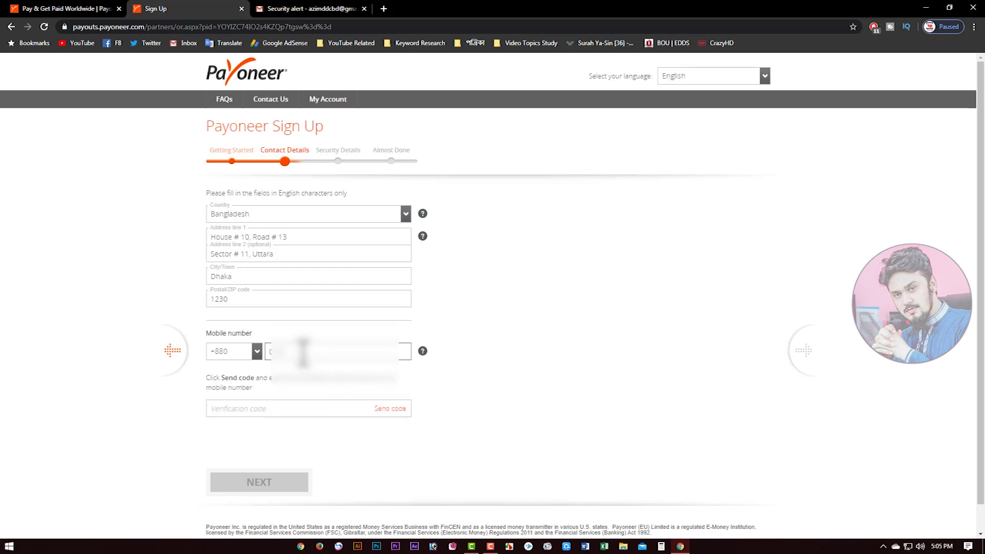
pyautogui.press('Tab')
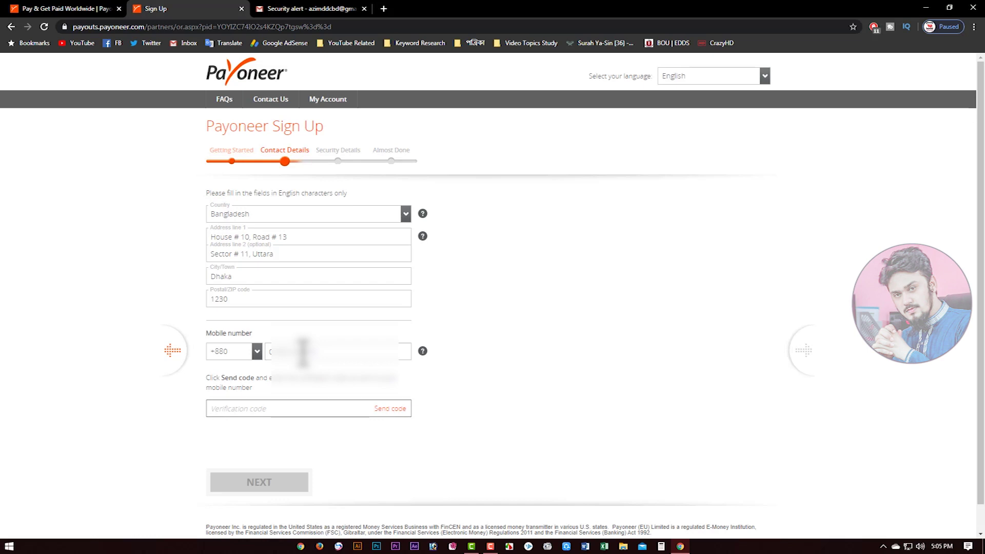
# Request an SMS code, enter the received verification code, and submit the contact details.
pyautogui.click(267, 408)
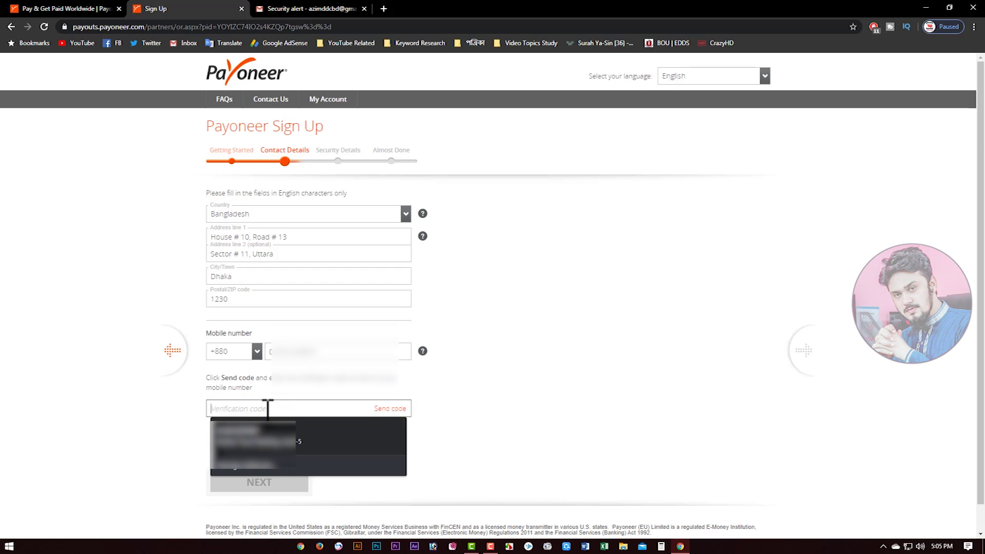
pyautogui.click(606, 388)
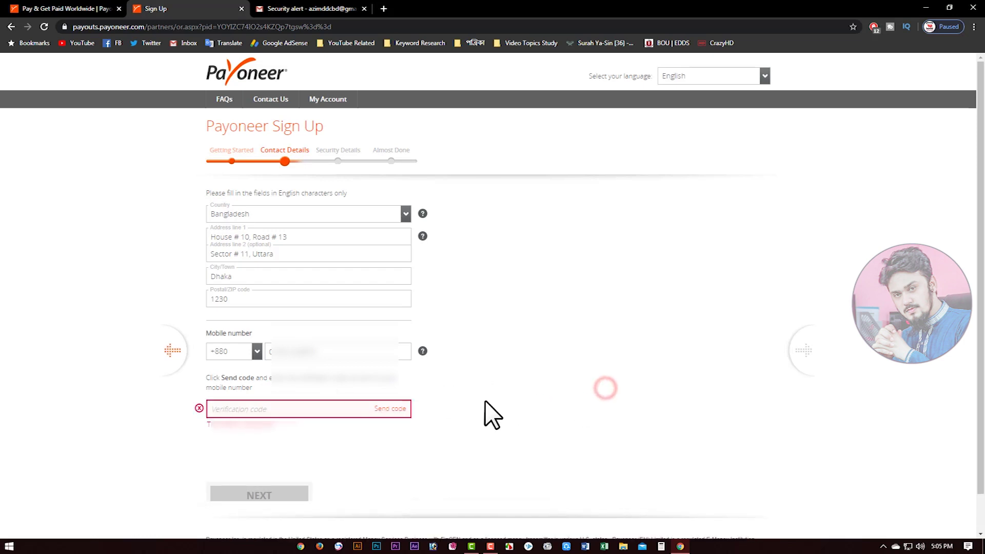
pyautogui.click(392, 409)
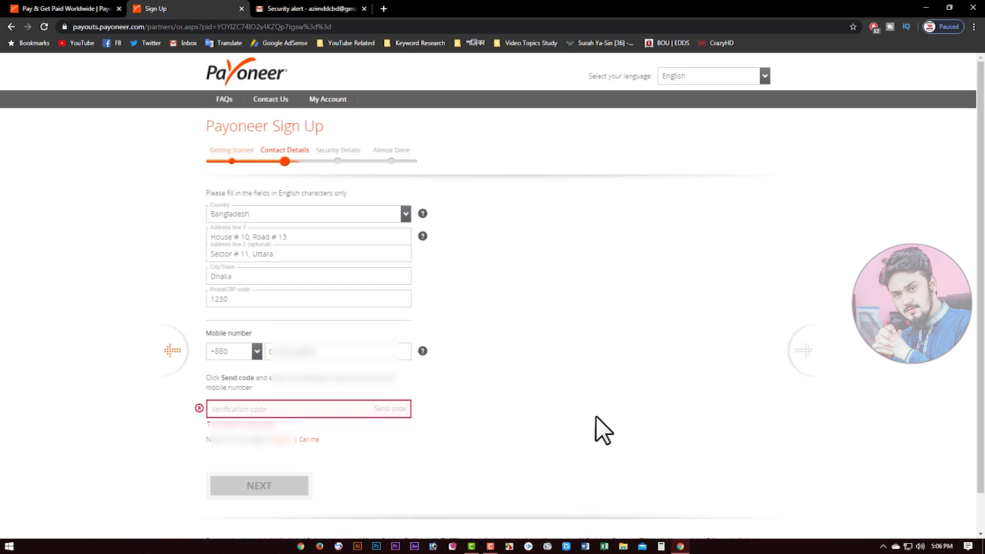
pyautogui.click(301, 409)
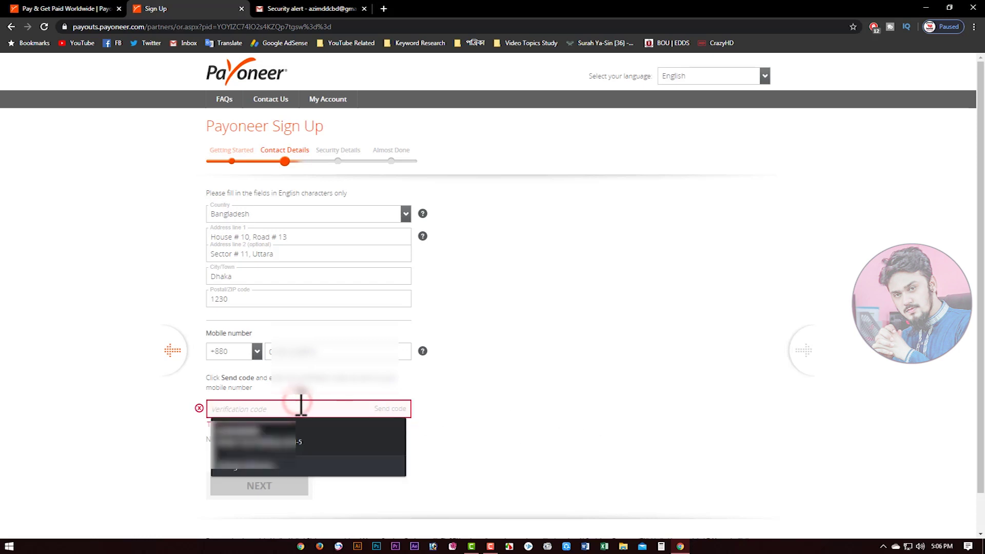
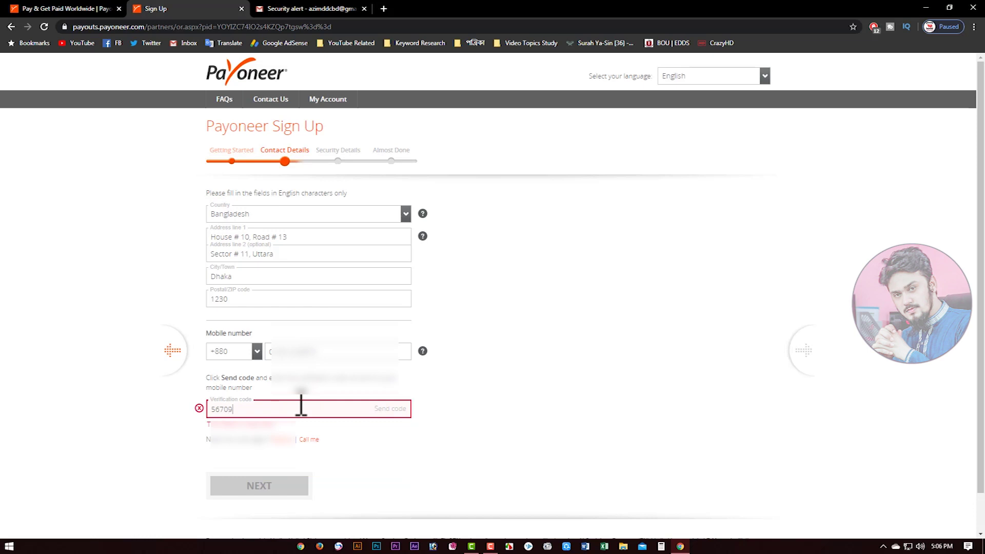
pyautogui.click(306, 483)
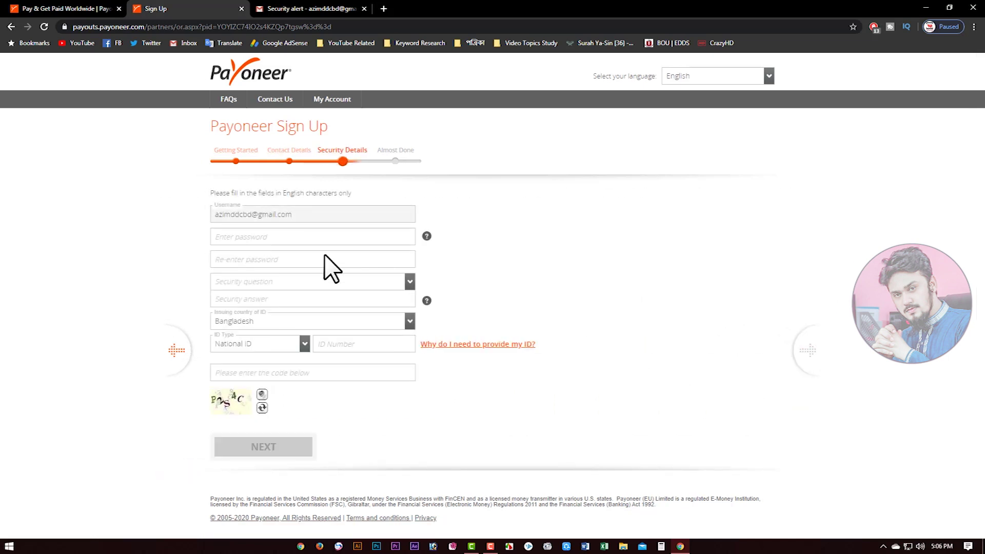
# Type the account password, correcting a mistyped attempt, and re-enter it to confirm.
pyautogui.click(302, 242)
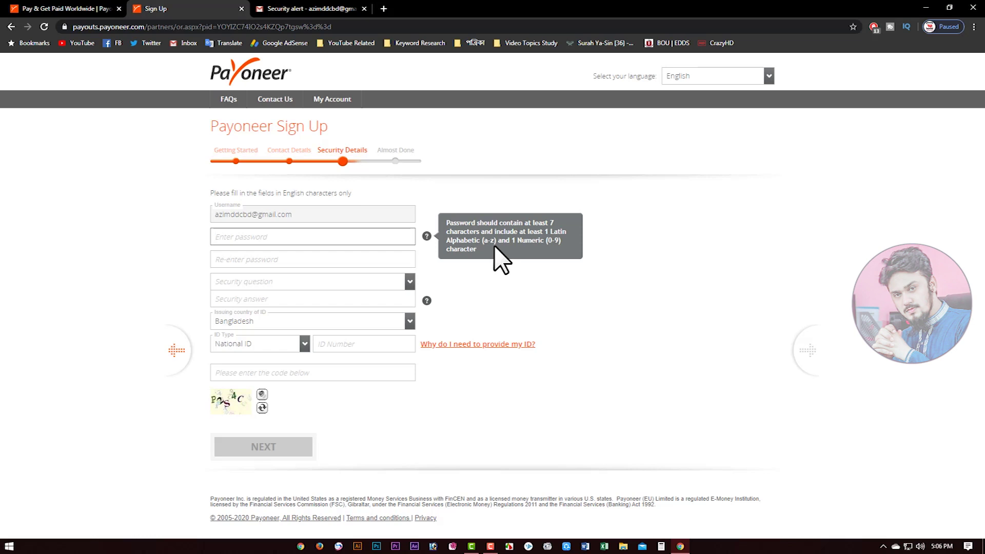
pyautogui.click(307, 241)
pyautogui.hotkey('ctrl', 'a')
pyautogui.press('BackSpace')
pyautogui.press('Tab')
pyautogui.press('Tab')
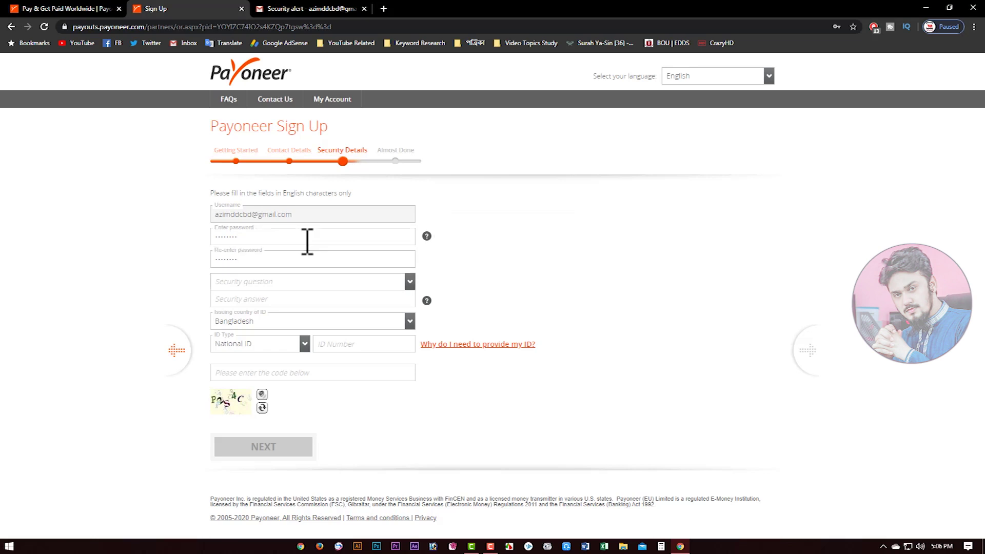
pyautogui.click(273, 281)
pyautogui.click(273, 281)
pyautogui.click(273, 282)
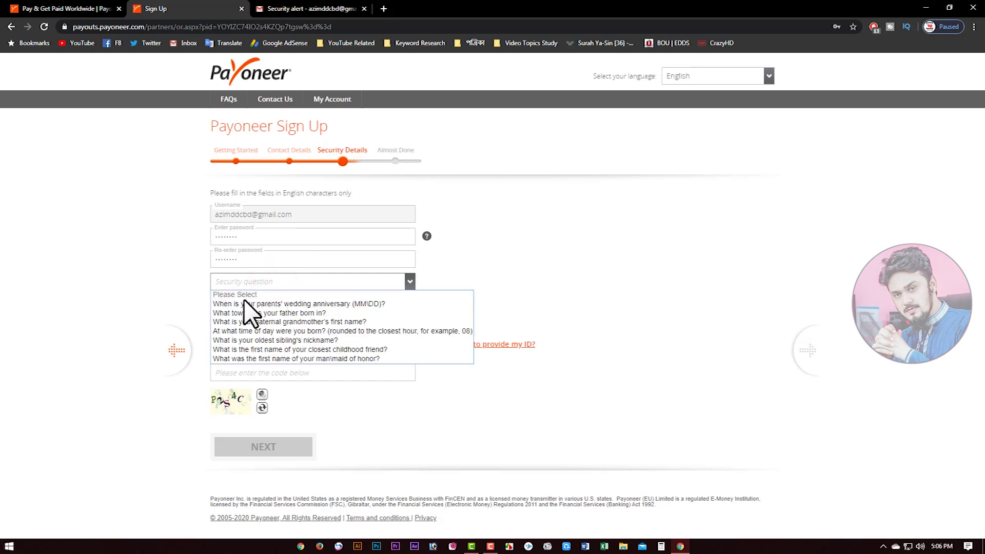
# Choose the 'What town was your father born in?' question and type its answer.
pyautogui.press('Down')
pyautogui.press('Down')
pyautogui.press('Down')
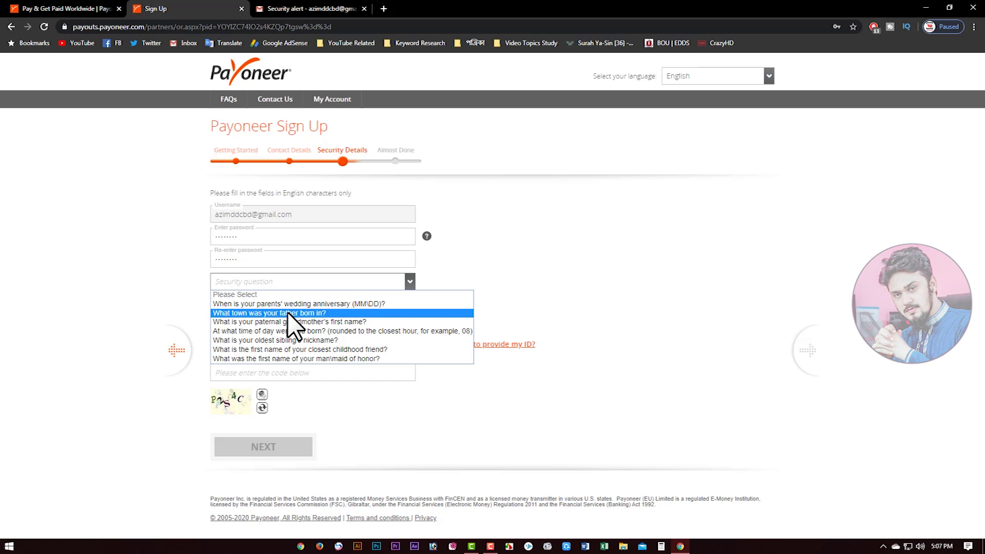
pyautogui.click(318, 313)
pyautogui.click(272, 298)
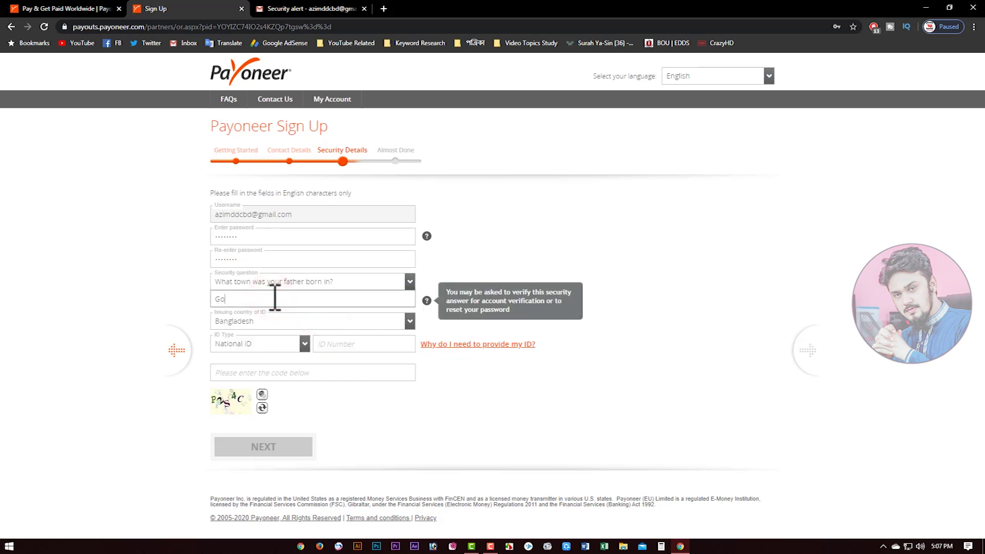
pyautogui.press('Tab')
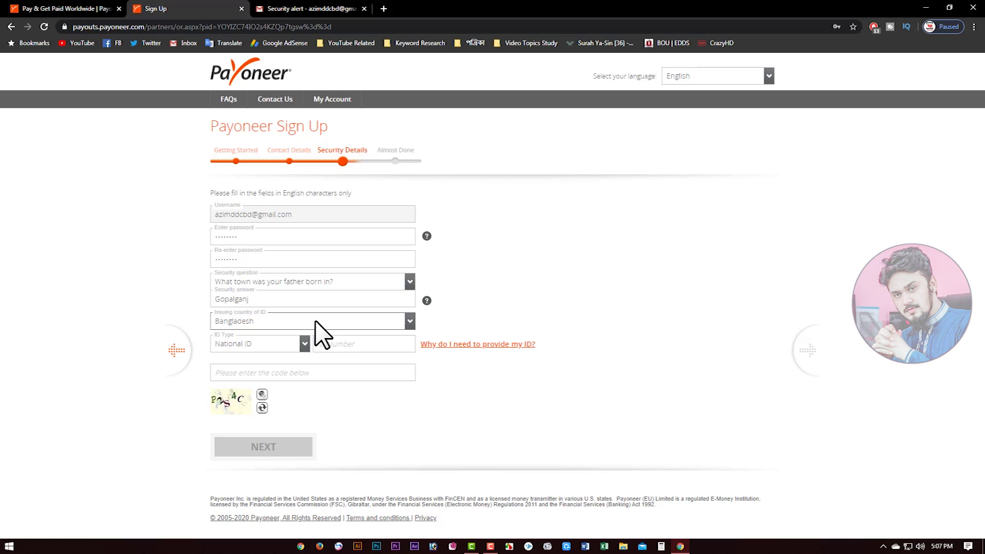
pyautogui.click(377, 342)
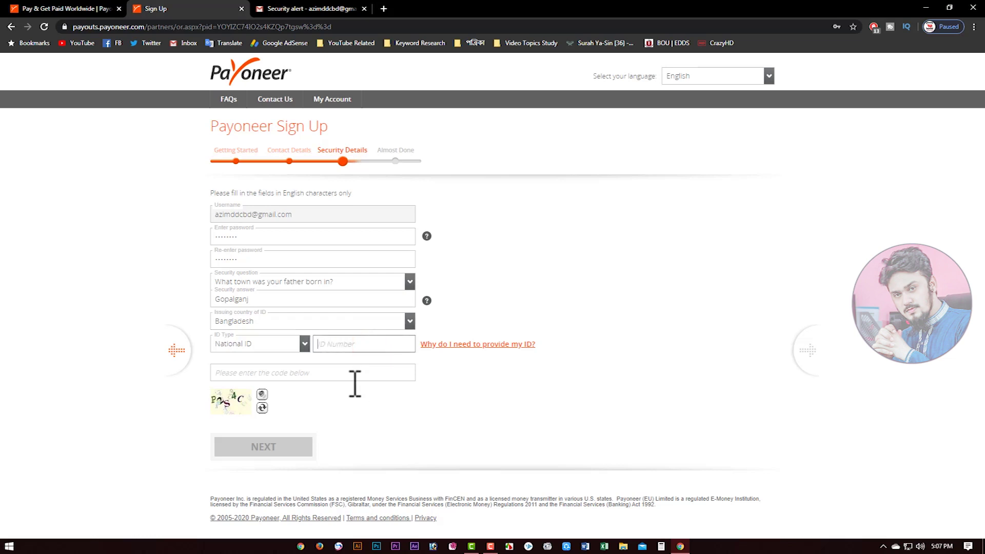
# Enter the National ID number and the captcha image code, then submit the security details.
pyautogui.click(335, 339)
pyautogui.click(411, 376)
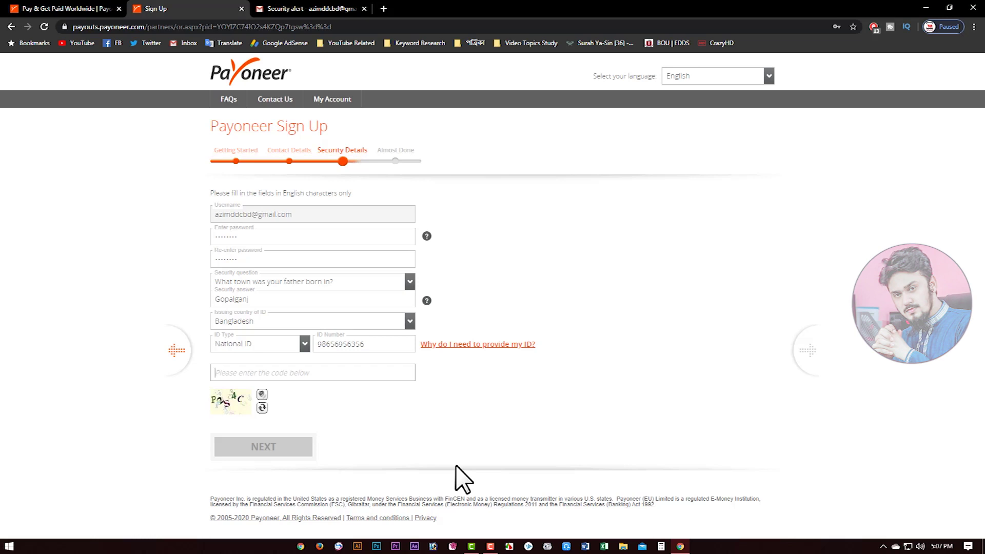
pyautogui.write('P2S4C')
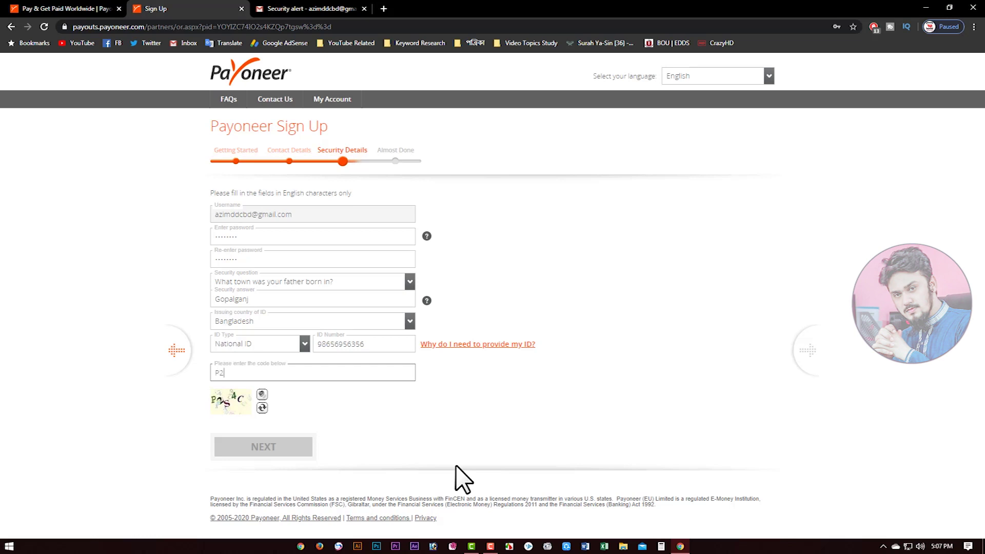
pyautogui.click(456, 480)
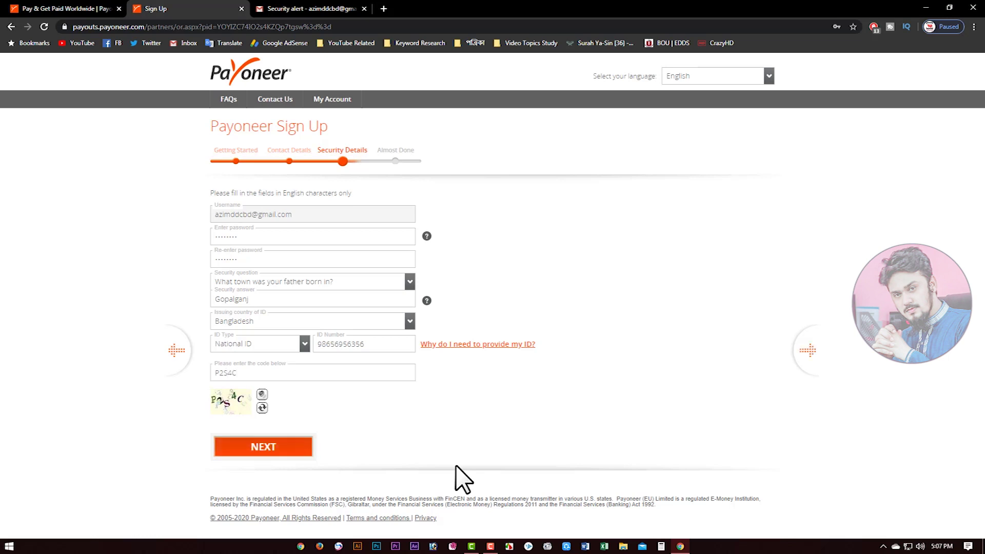
pyautogui.click(307, 453)
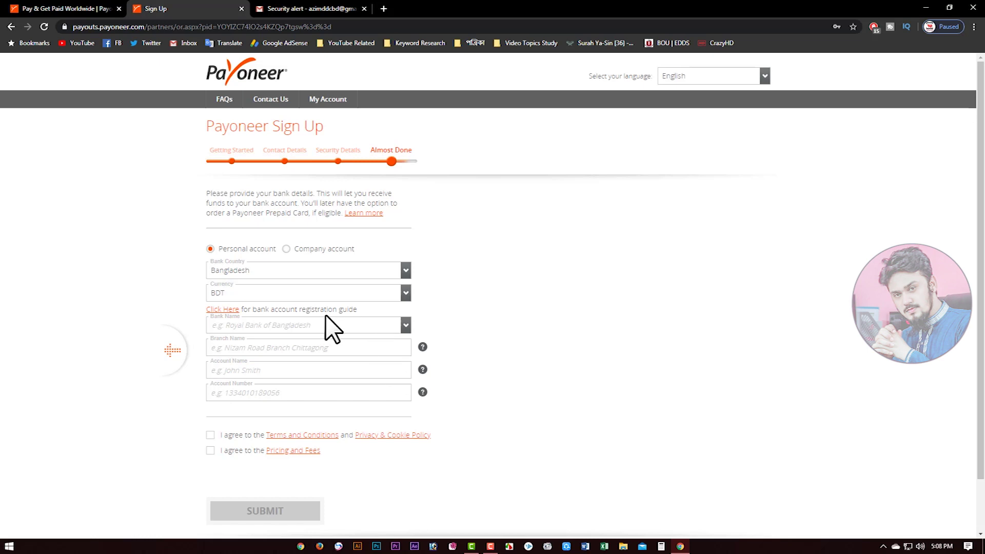
pyautogui.click(285, 295)
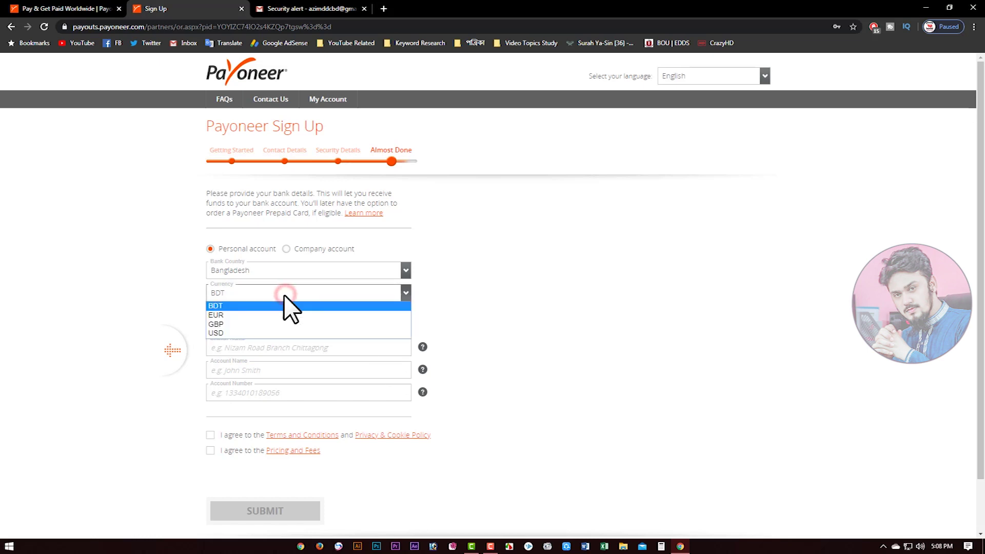
pyautogui.click(239, 333)
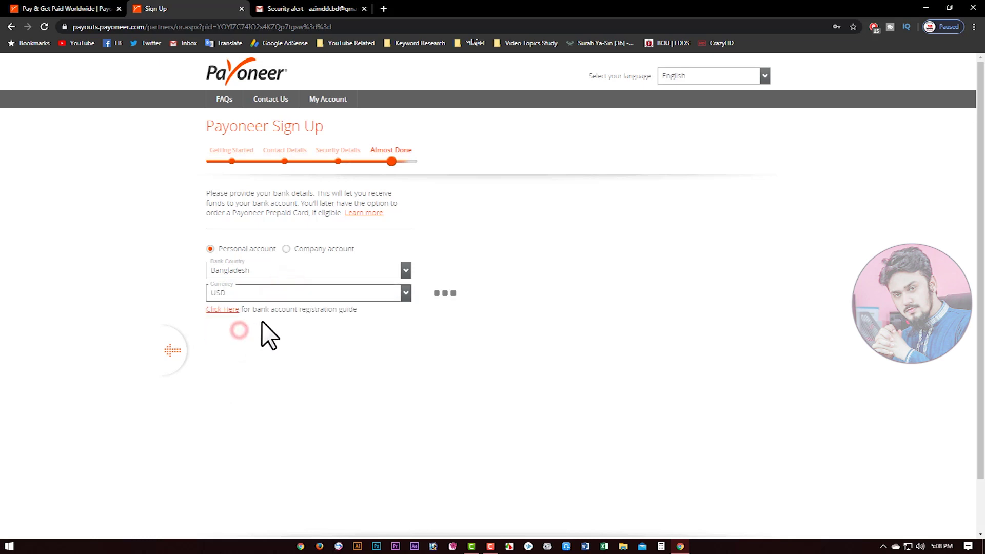
pyautogui.click(345, 292)
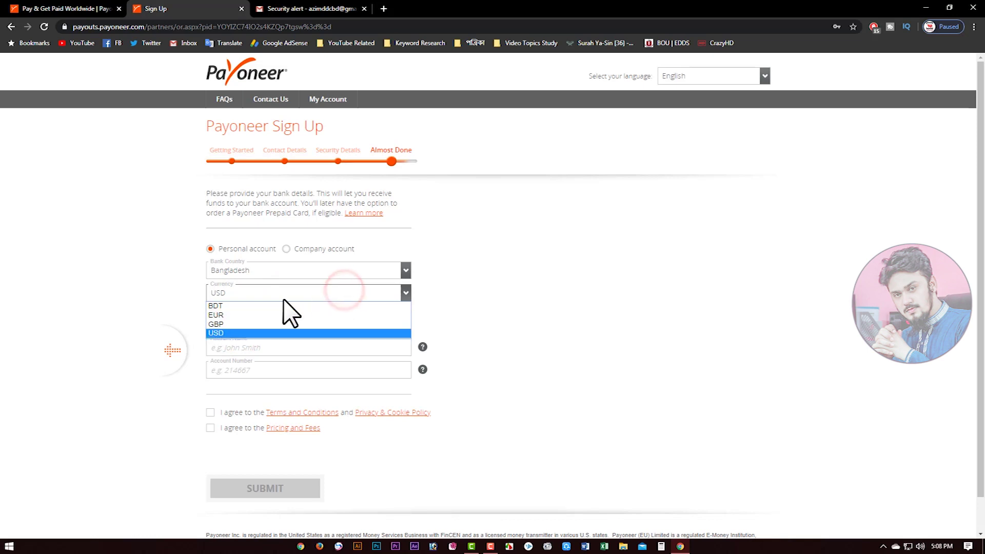
pyautogui.click(236, 306)
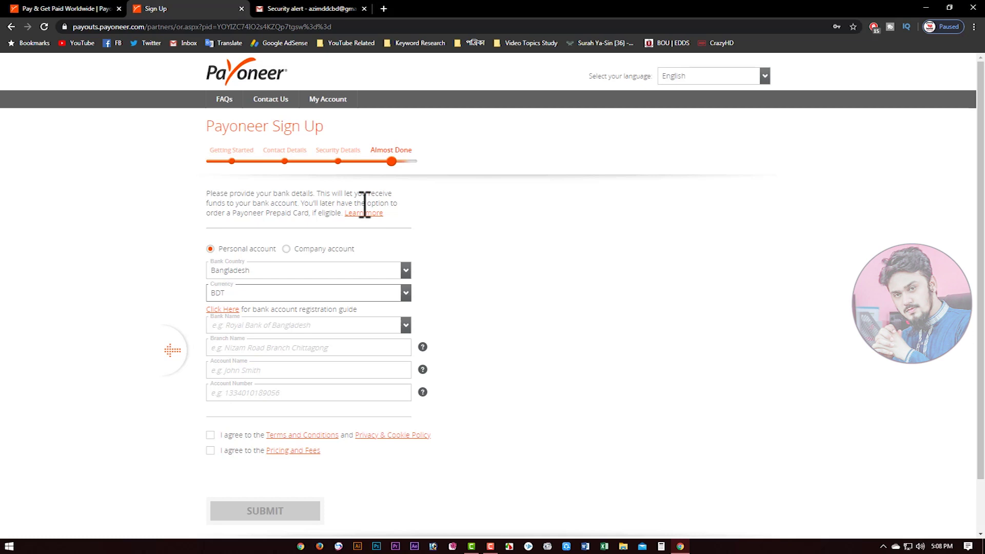
pyautogui.click(280, 323)
pyautogui.click(283, 326)
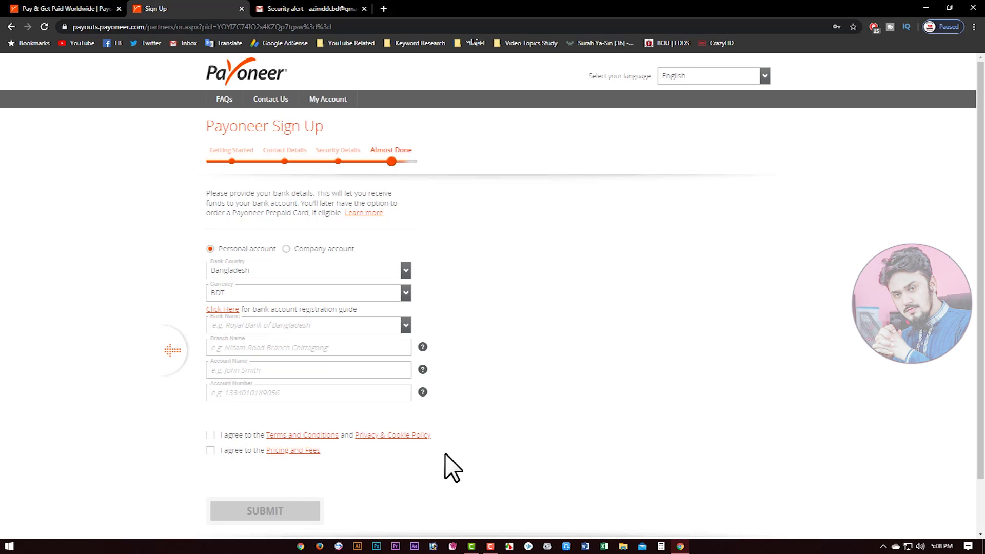
# Search the bank list for 'dut' and select DUTCHBANGLA BANK LTD.
pyautogui.click(406, 324)
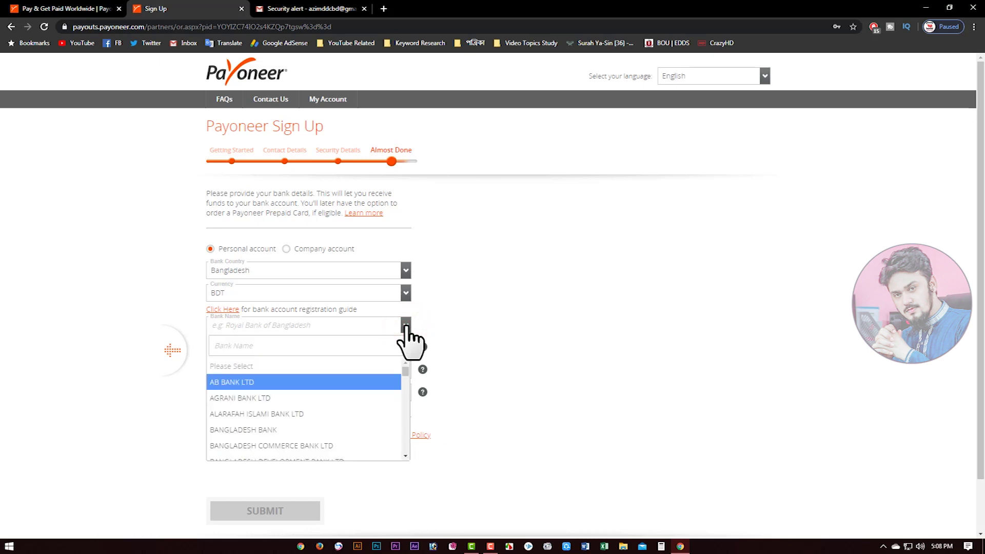
pyautogui.write('dtu')
pyautogui.press('BackSpace')
pyautogui.press('BackSpace')
pyautogui.press('BackSpace')
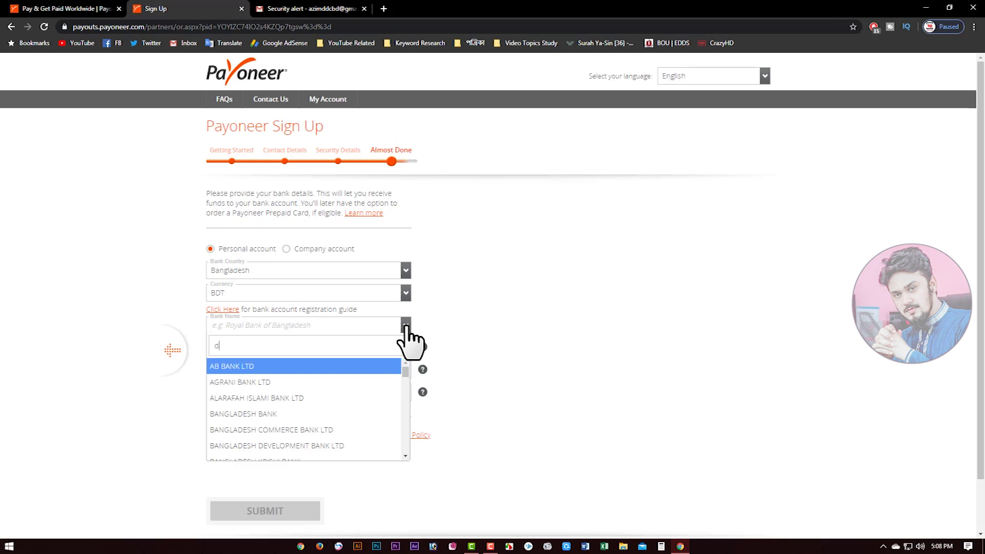
pyautogui.write('d')
pyautogui.write('tu')
pyautogui.press('BackSpace')
pyautogui.press('BackSpace')
pyautogui.press('BackSpace')
pyautogui.write('duth')
pyautogui.press('BackSpace')
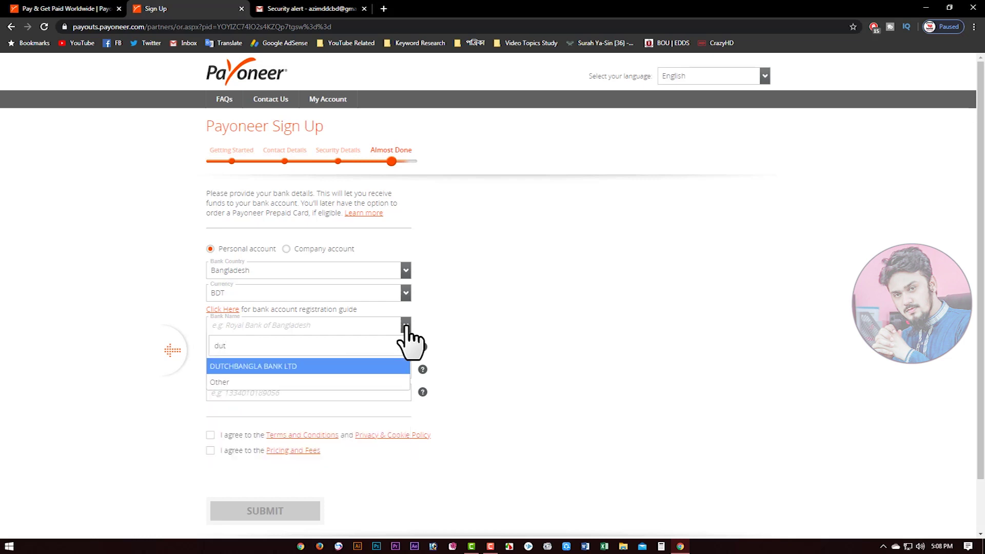
pyautogui.press('Return')
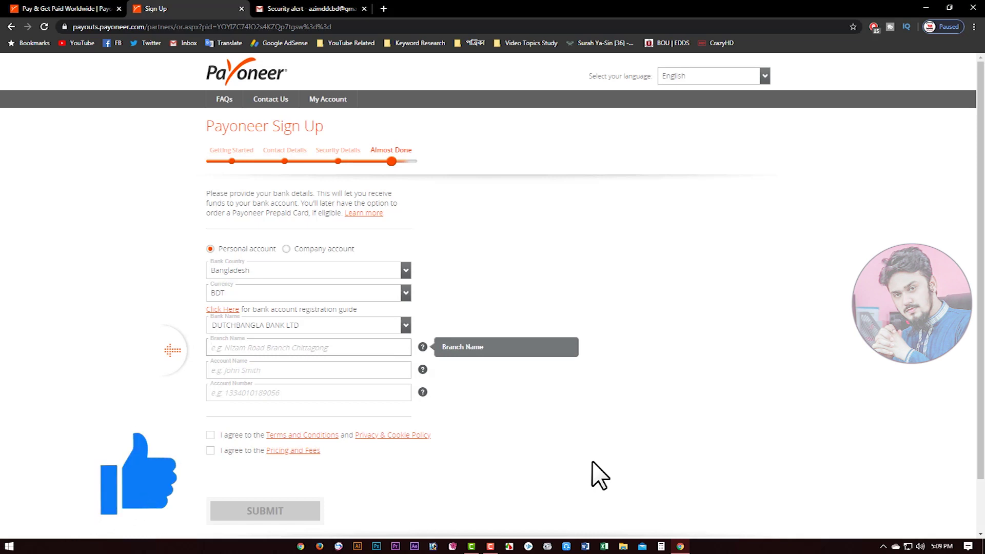
# Enter 'Uttara Branch' as the branch name and the account holder's full name.
pyautogui.write('Uttara Branch')
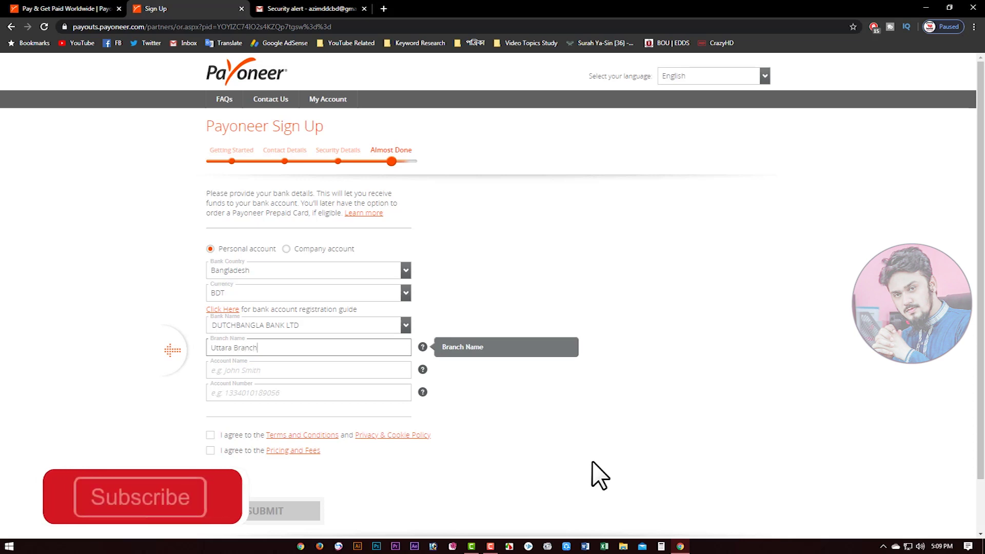
pyautogui.press('Tab')
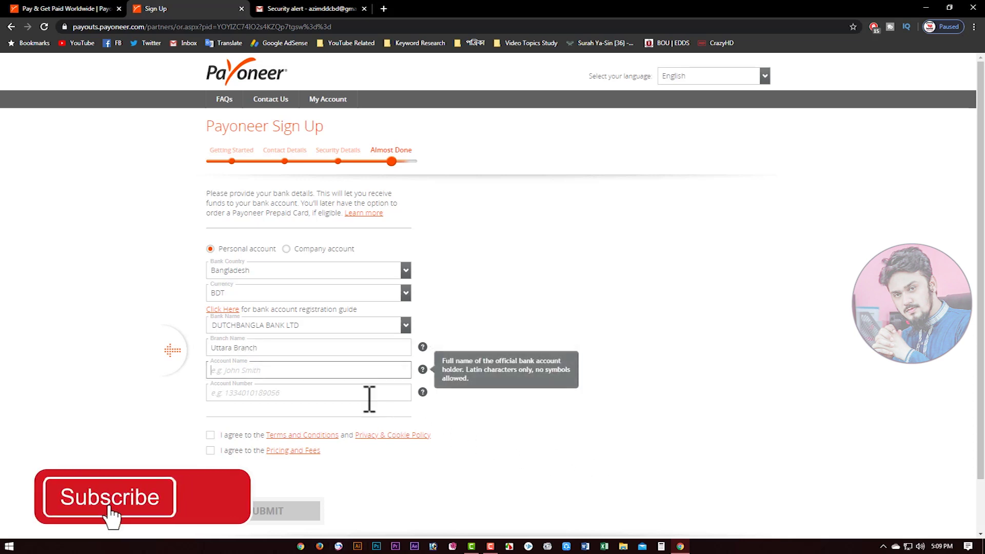
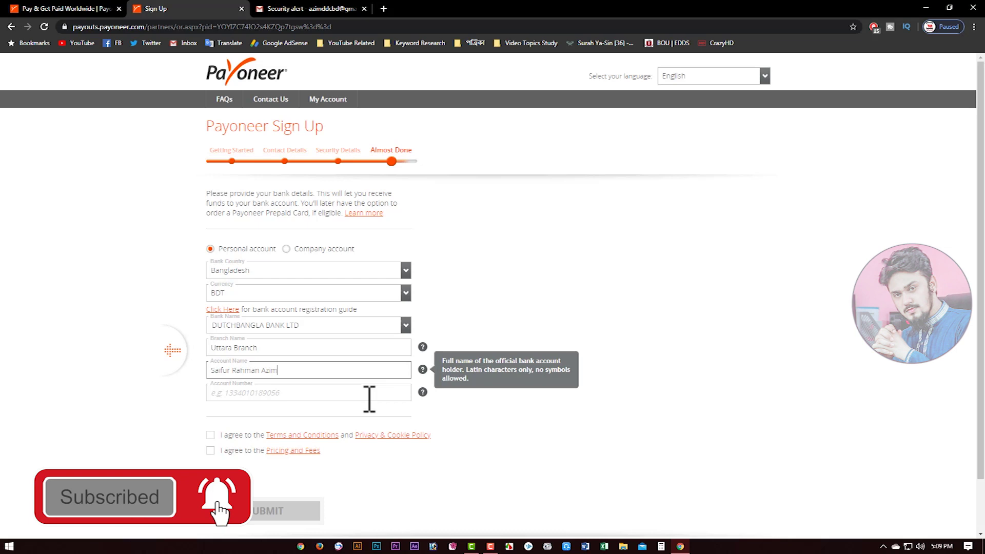
pyautogui.press('Tab')
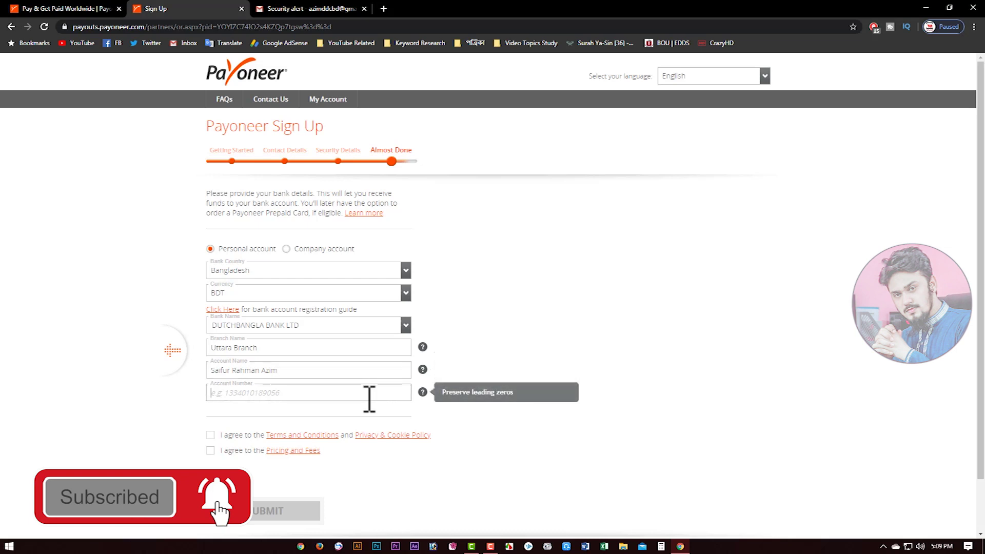